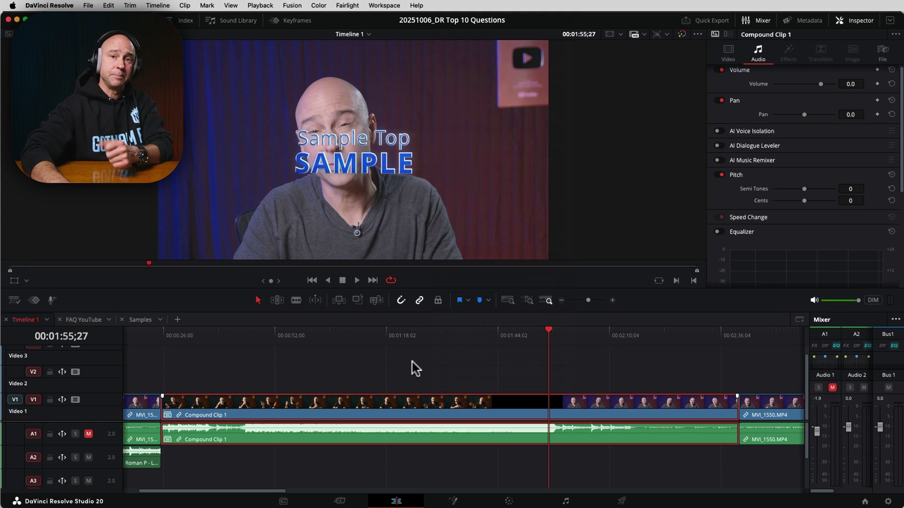
Step: Decompose Compound Clip 1 in place using clips only, and undo the decomposition
right_click(444, 402)
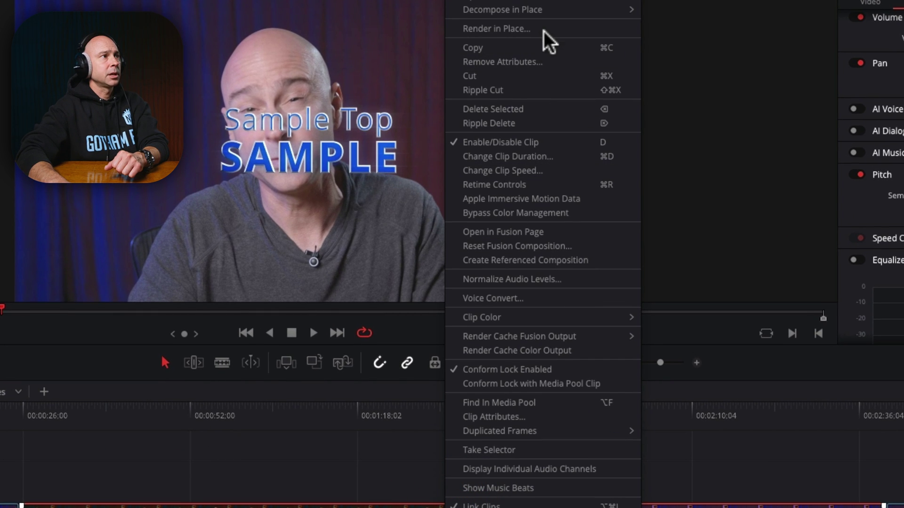
mouse_move(533, 12)
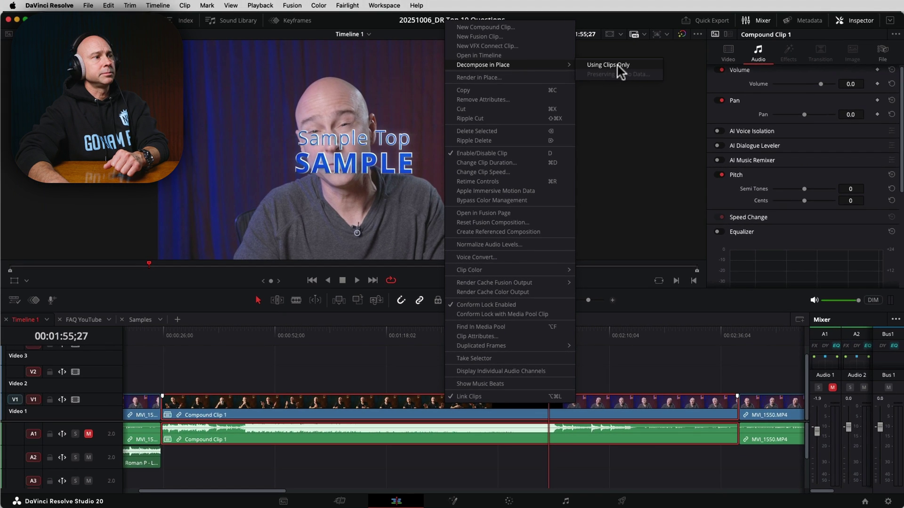
click(680, 10)
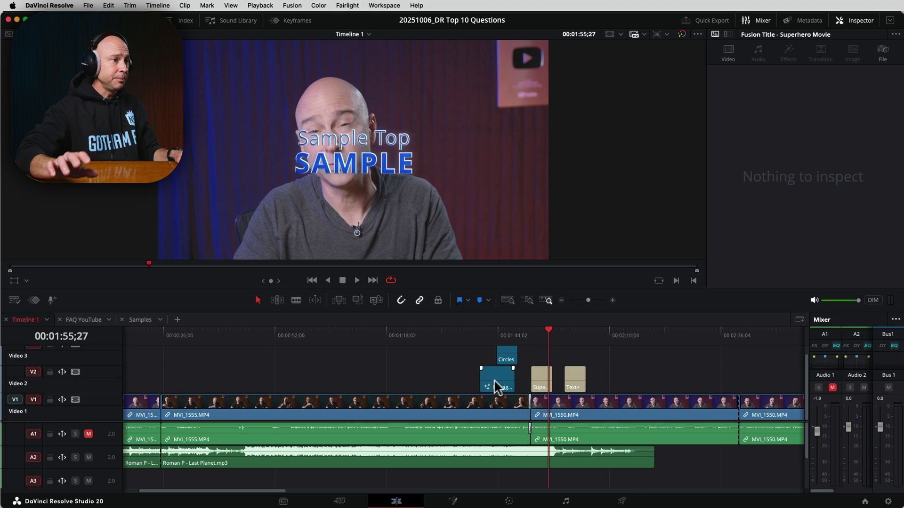
key(alt+super+c)
click(482, 402)
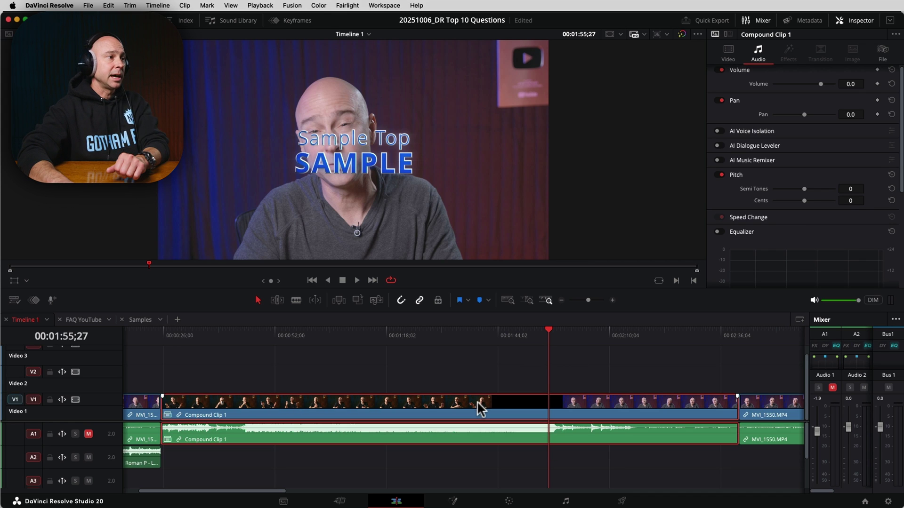
Step: Open Compound Clip 1 in its own timeline, moving the two title clips slightly later and the Hexagon Glow clip about 4 seconds earlier
right_click(480, 407)
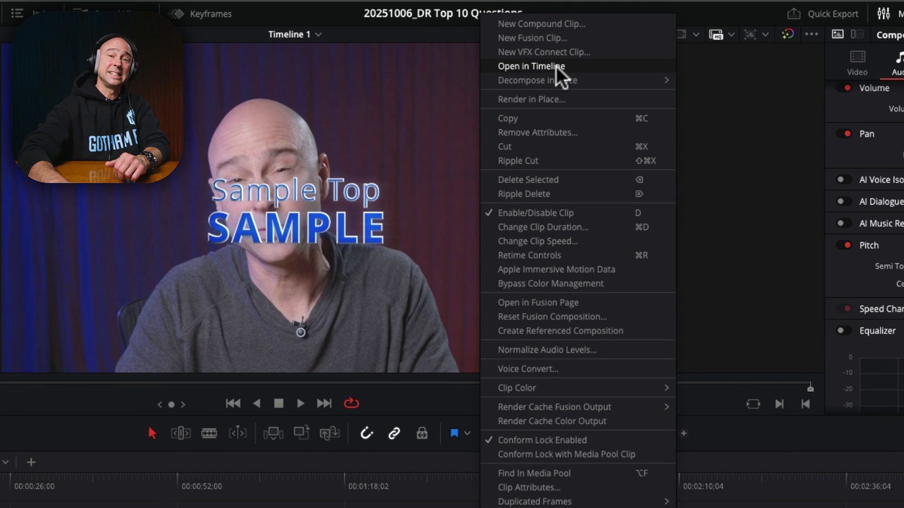
click(556, 66)
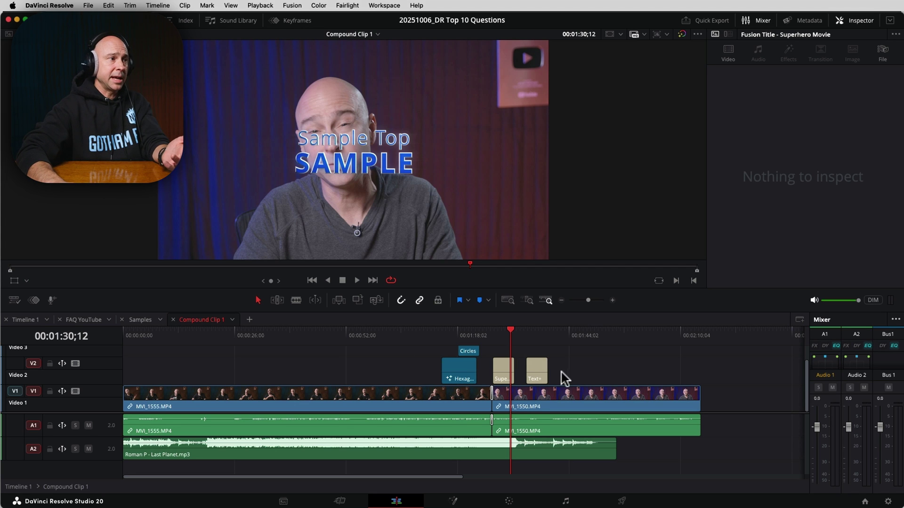
drag(535, 369, 549, 369)
drag(494, 371, 441, 367)
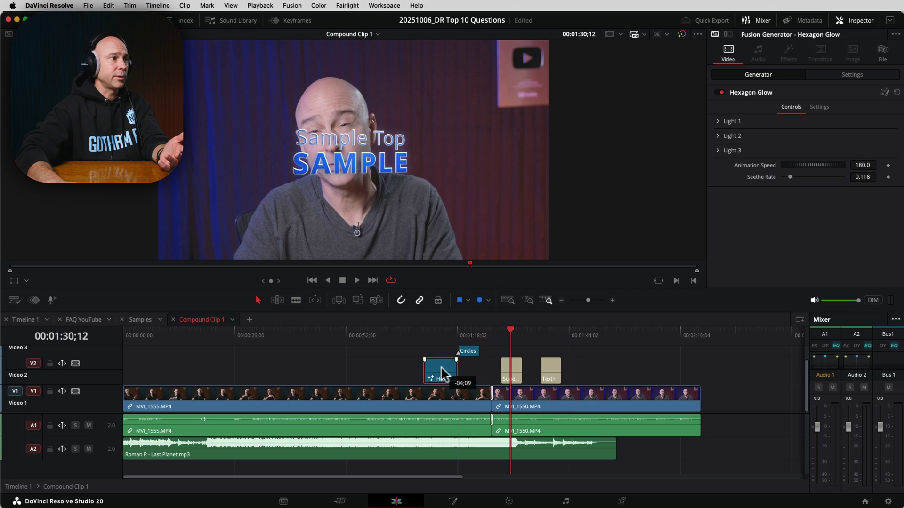
Step: Close the compound clip's timeline and scrub the playhead back over the compound clip in Timeline 1
click(173, 320)
drag(617, 335, 564, 335)
click(516, 402)
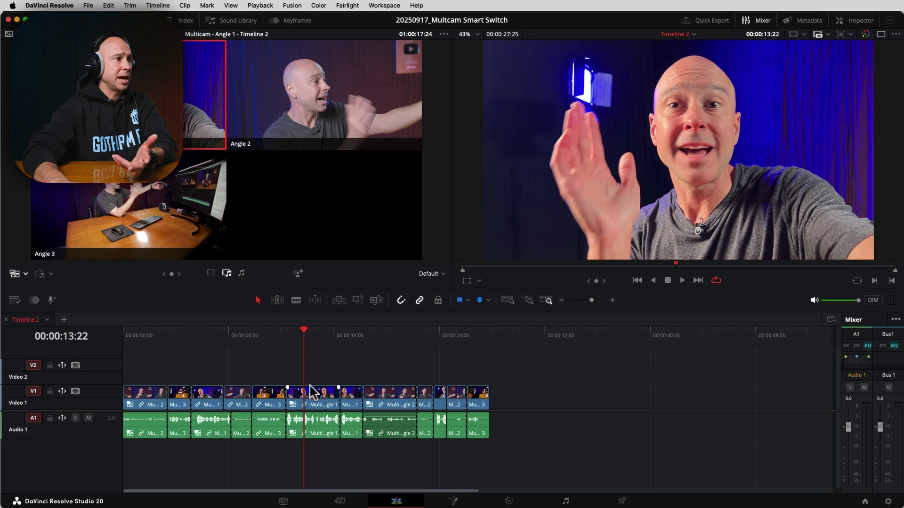
Step: Inspect the angle tracks inside the multicam clip at the playhead by opening it as a timeline, and close that timeline
click(312, 390)
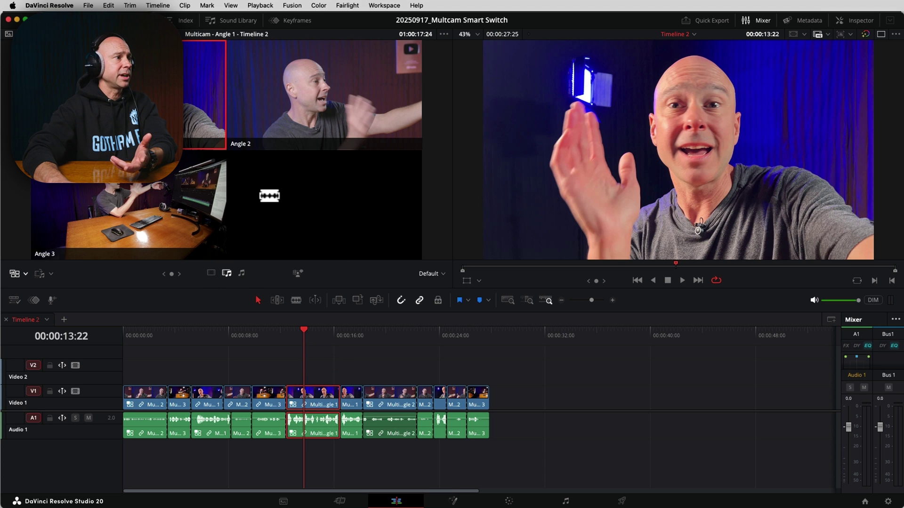
right_click(315, 392)
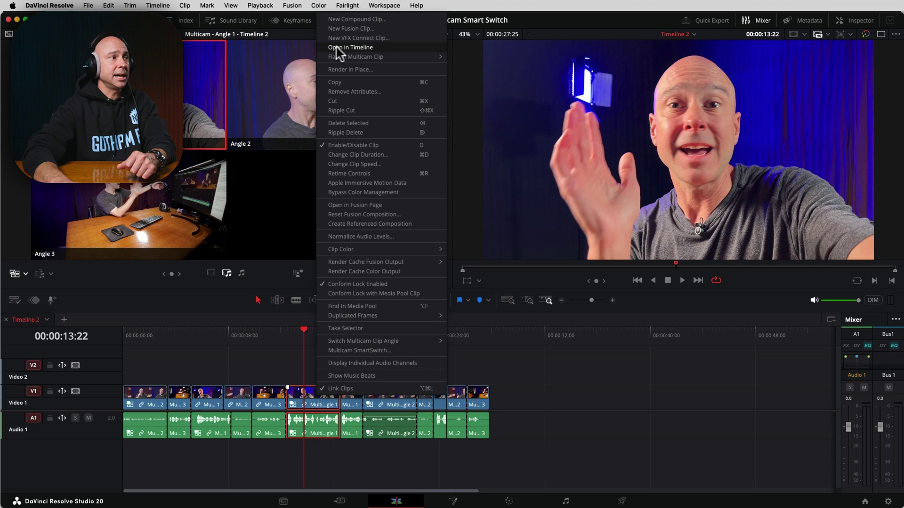
click(337, 47)
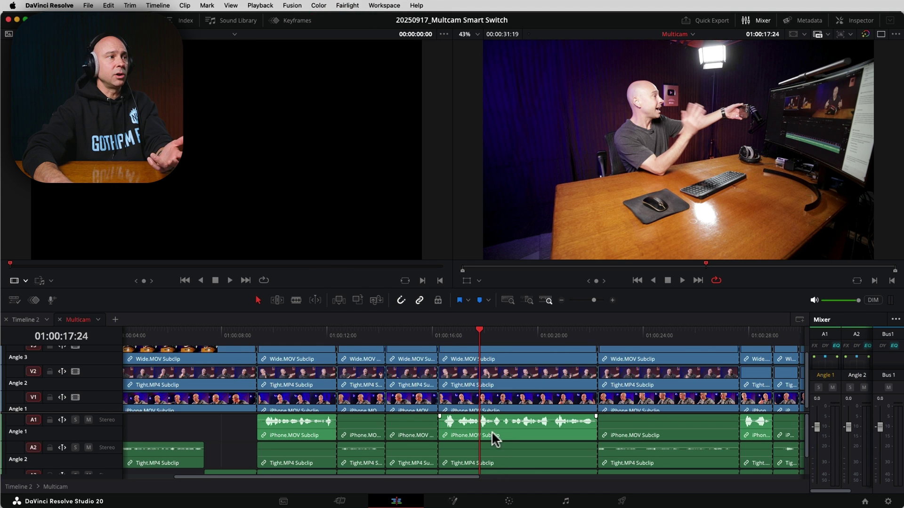
shift+scroll(487, 427, down, 5)
shift+scroll(480, 400, down, 5)
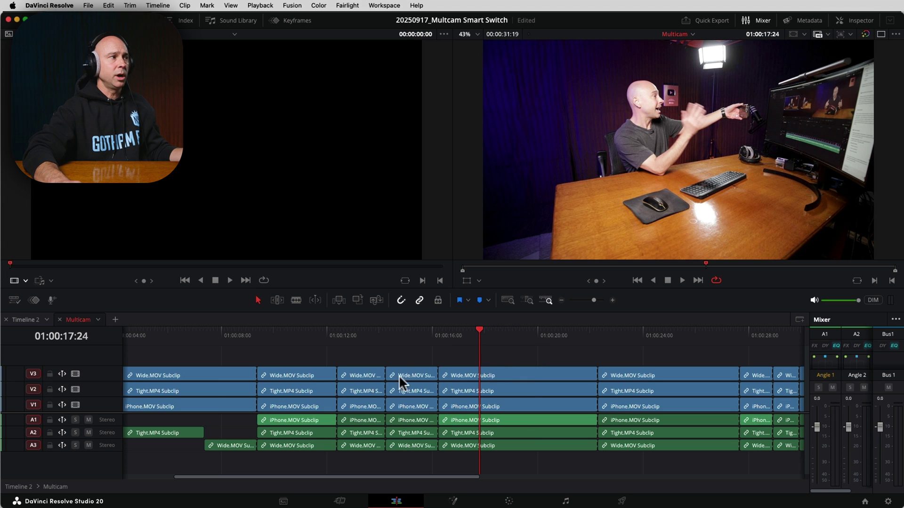
click(60, 320)
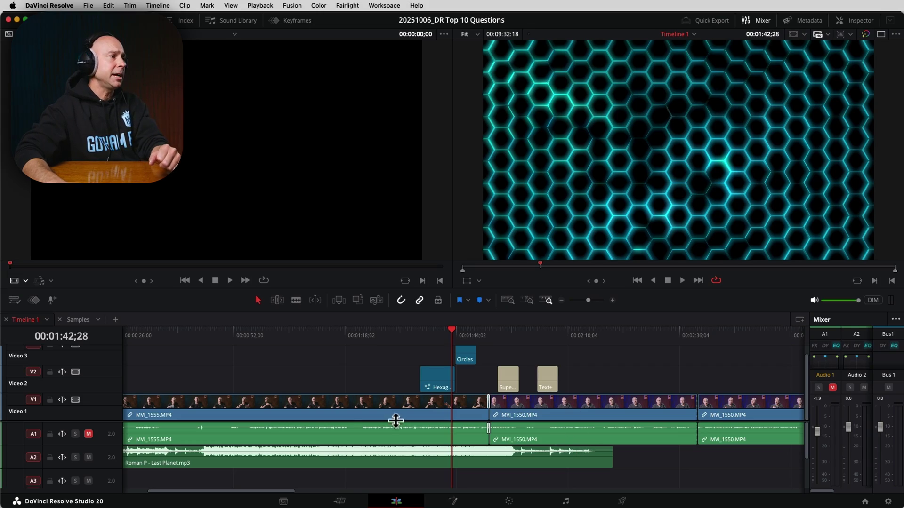
Step: Normalize the audio of the MVI_1550.MP4 clip directly after MVI_1555.MP4 to -9.0 dBFS using Sample Peak Program
click(606, 433)
right_click(585, 433)
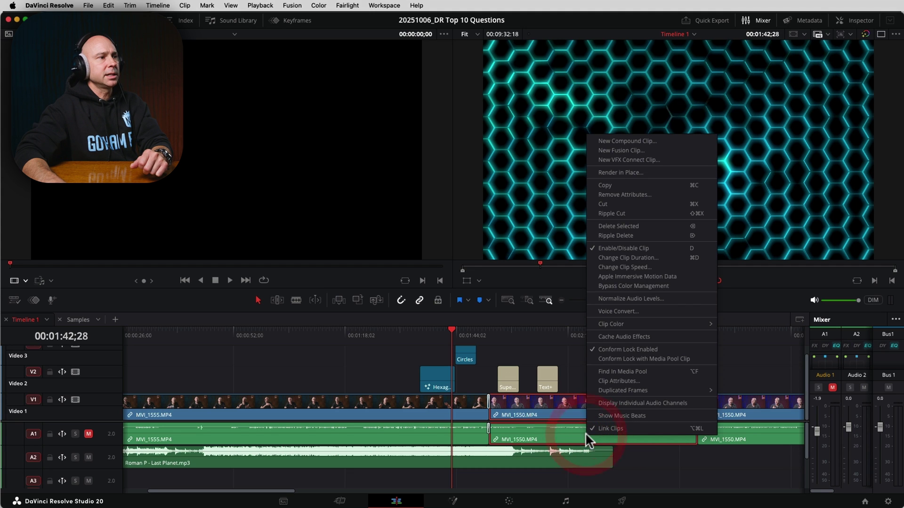
click(624, 299)
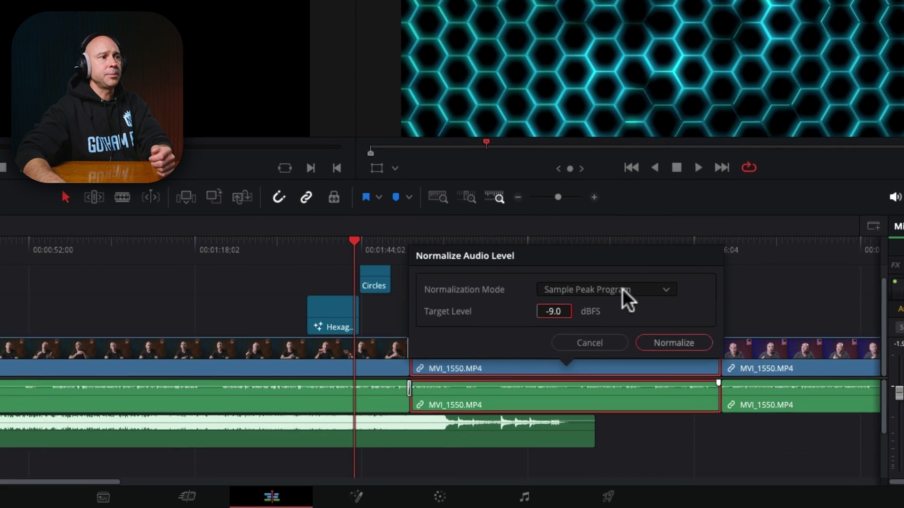
click(631, 363)
scroll(611, 328, down, 1)
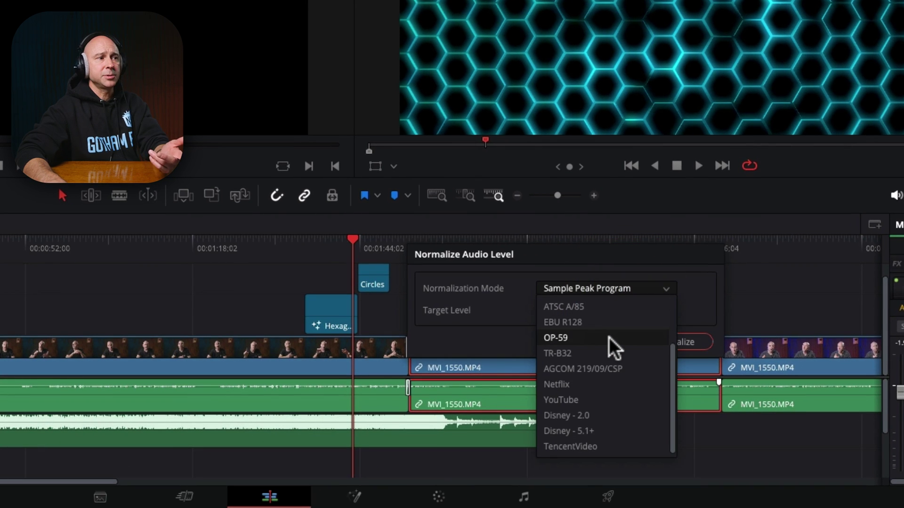
scroll(607, 337, up, 2)
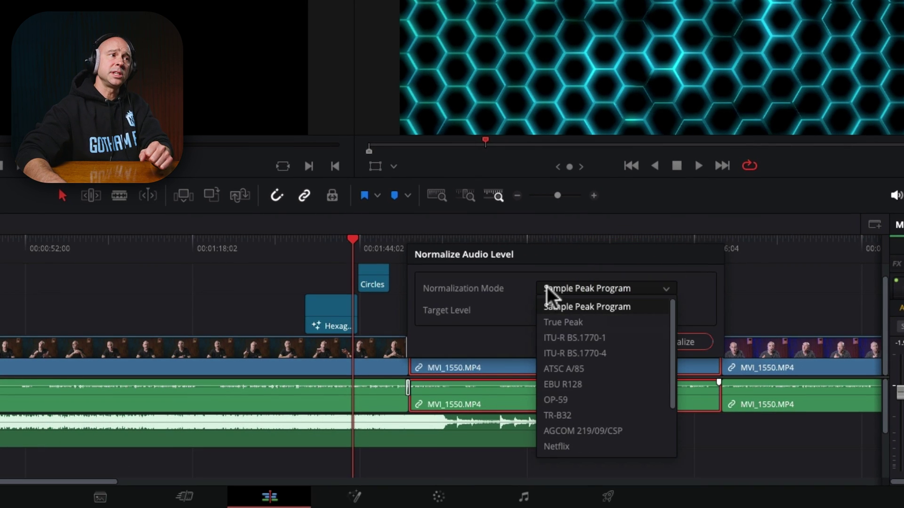
click(583, 288)
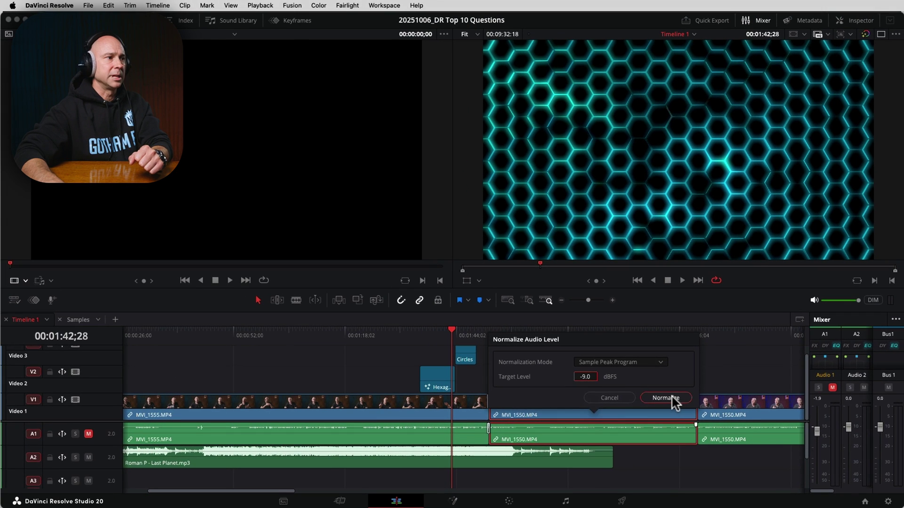
click(665, 398)
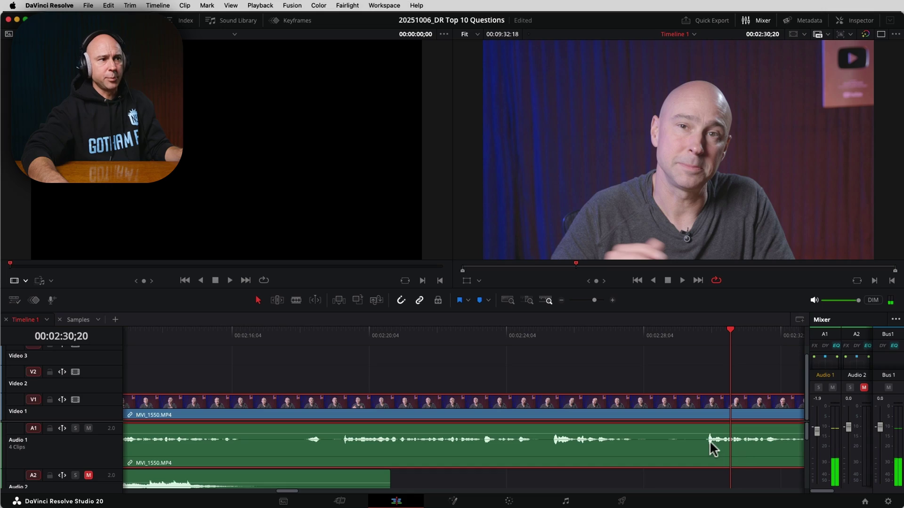
Step: Play the normalized clip from about 00:02:29;20 and check the Audio 1 level on the mixer meter
click(696, 330)
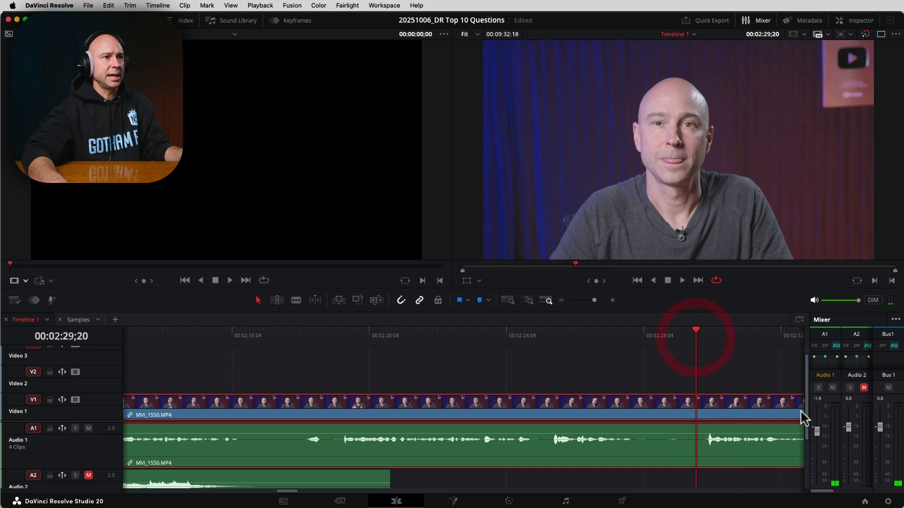
key(space)
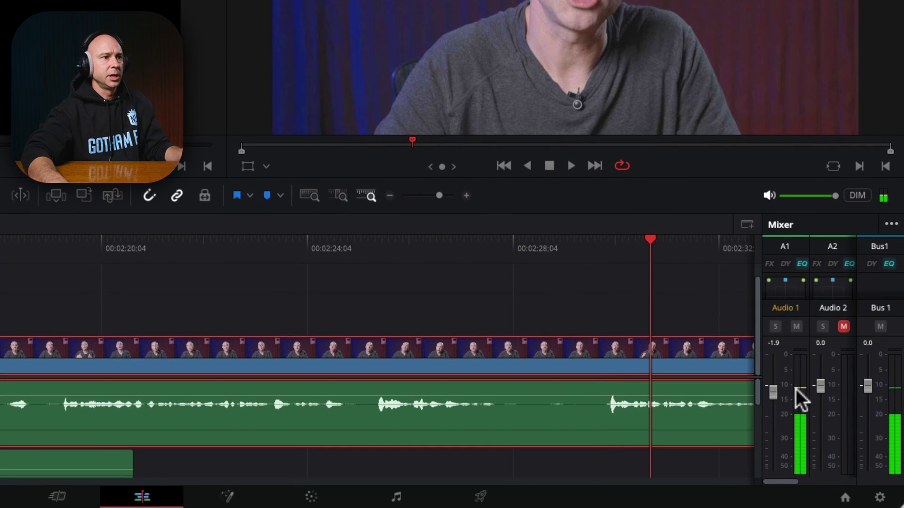
key(space)
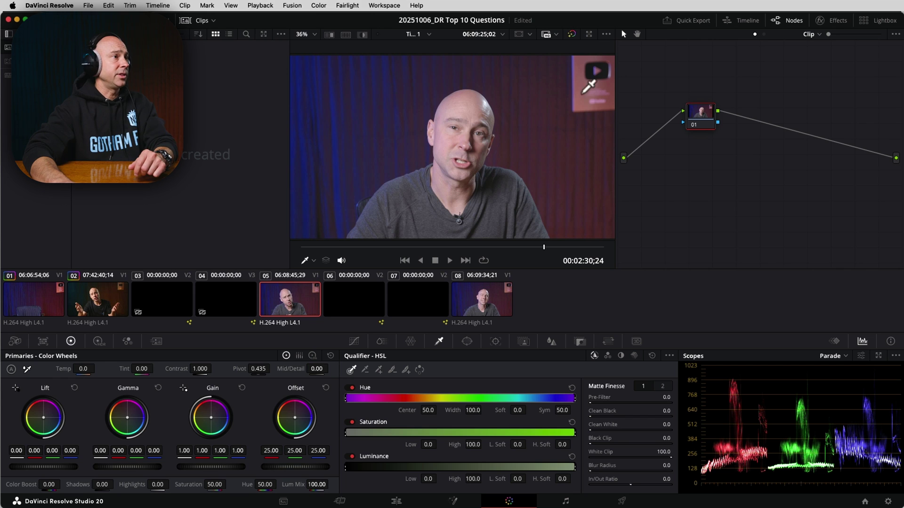
Step: Grade clip 05 with Offset 27.07/24.19/26.20, Gain 0.87/1.03/1.09, Gamma 0.01/0.00/-0.04 and Contrast 1.280
drag(297, 421, 293, 417)
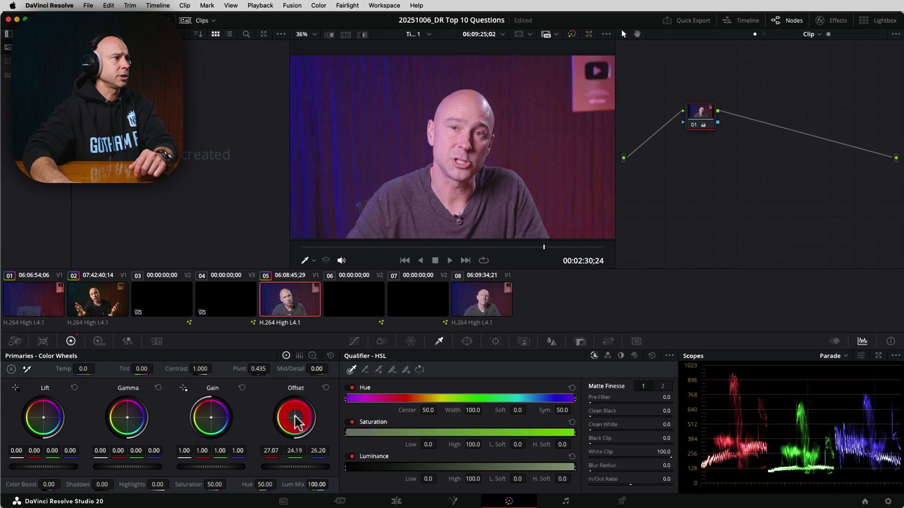
drag(212, 421, 191, 409)
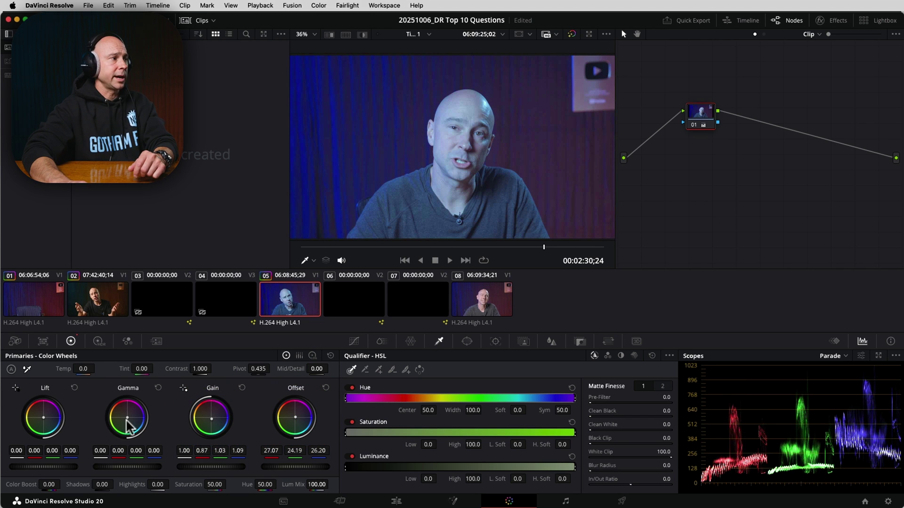
drag(126, 417, 129, 419)
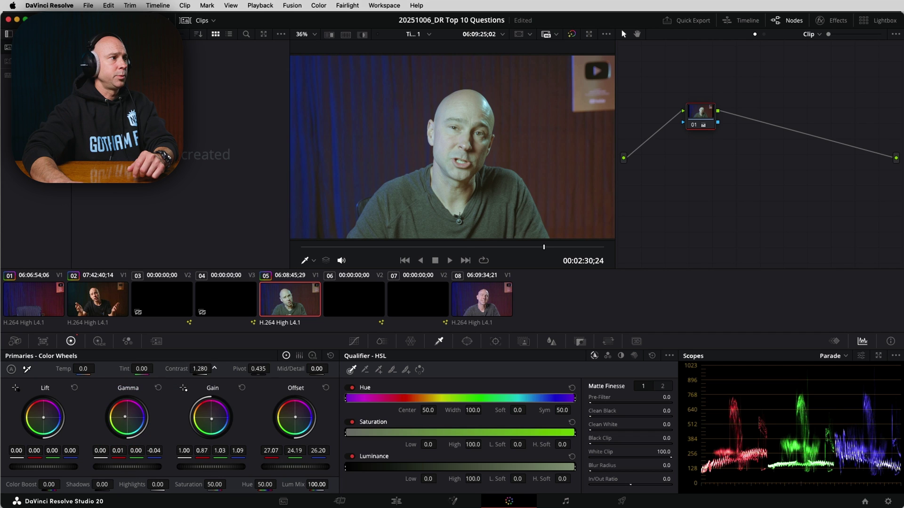
Step: Set clip 05's Tint to -15.50, Shadows to 45.00, Highlights to 42.00 and Saturation to 60.80
drag(141, 369, 127, 372)
drag(102, 485, 91, 476)
drag(156, 485, 192, 479)
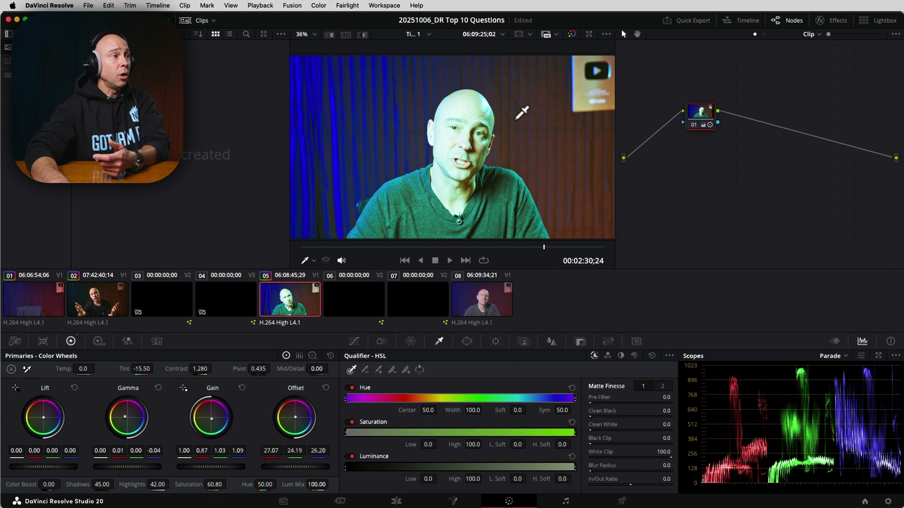
Step: Grab a still of clip 05's grade and apply that still's grade to clip 08
right_click(390, 123)
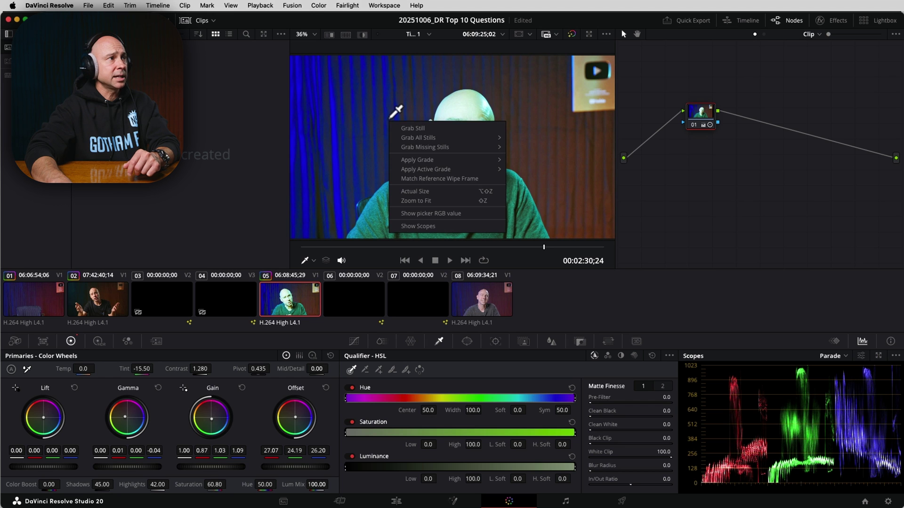
click(437, 128)
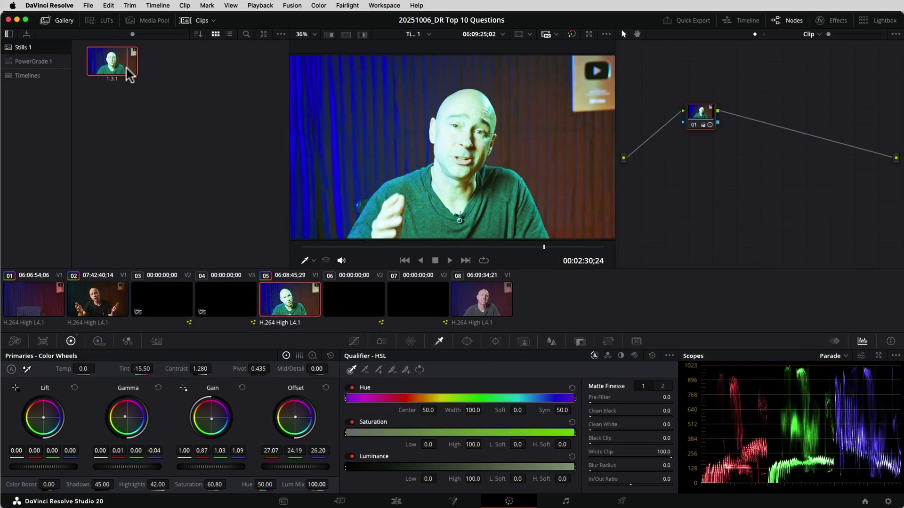
click(494, 309)
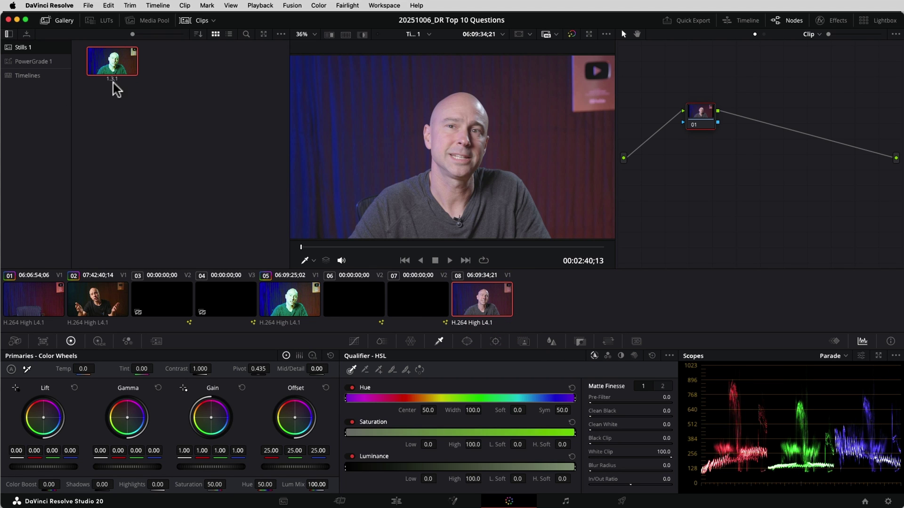
mouse_move(108, 63)
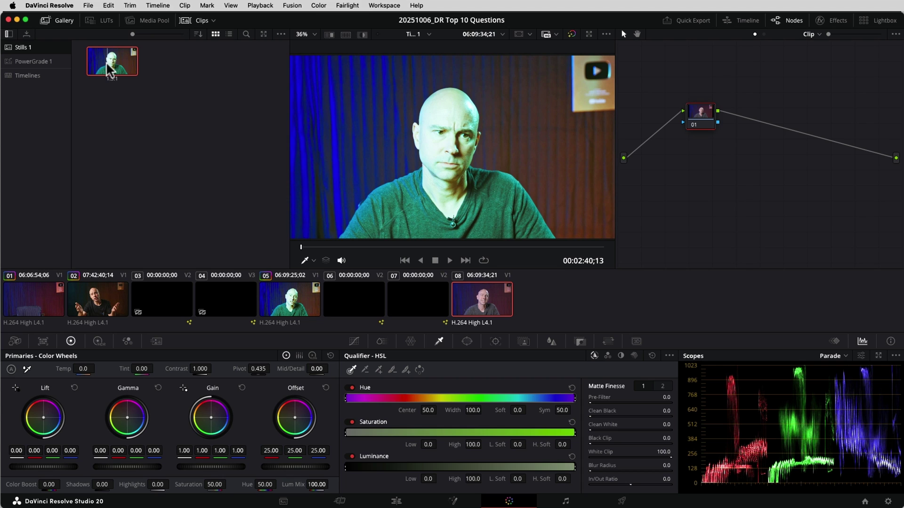
click(518, 142)
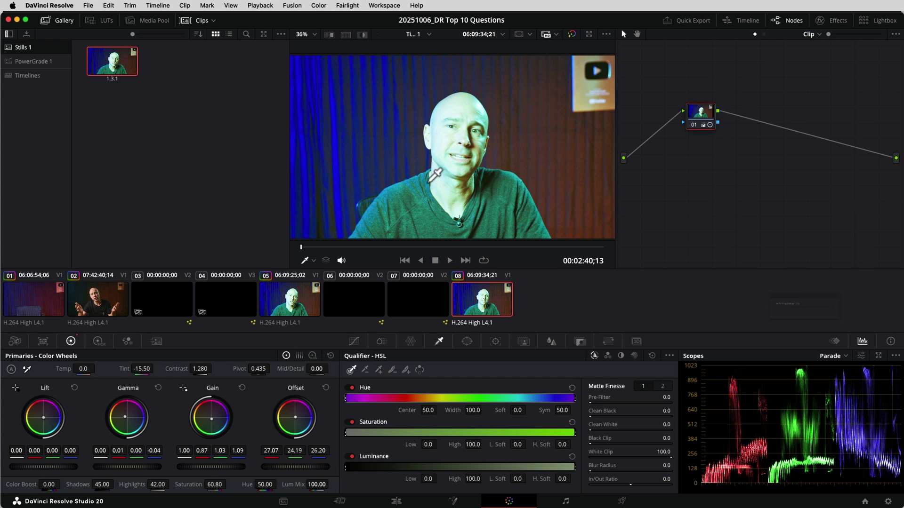
Step: Open the PowerGrade 1 album and preview the 2024 V2 grade on clip 08
right_click(387, 117)
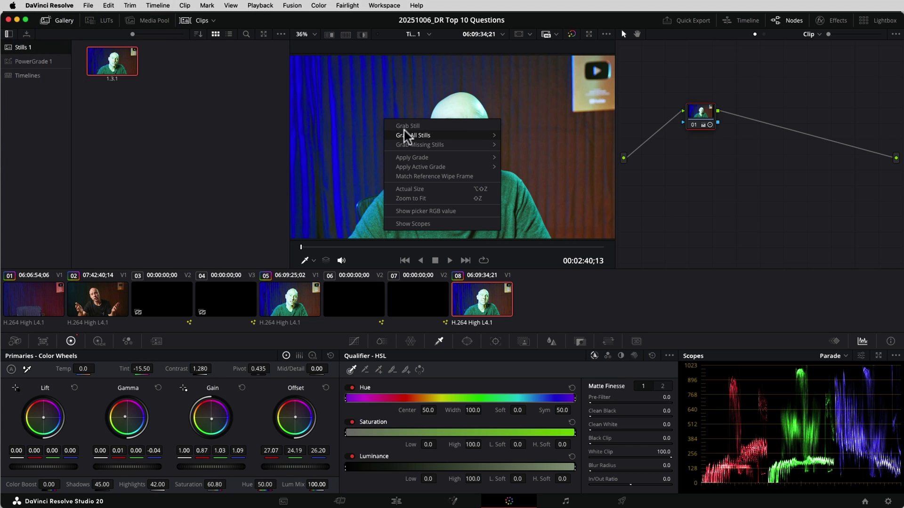
click(29, 52)
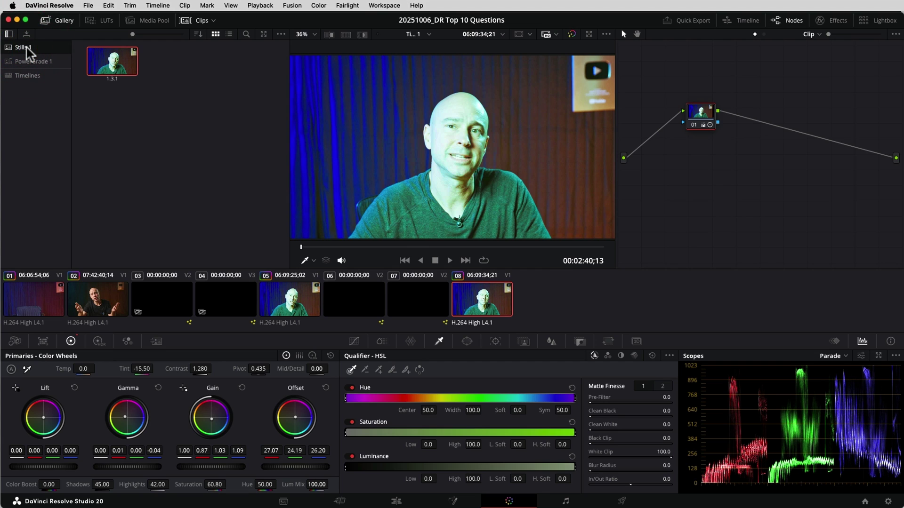
click(27, 47)
click(30, 61)
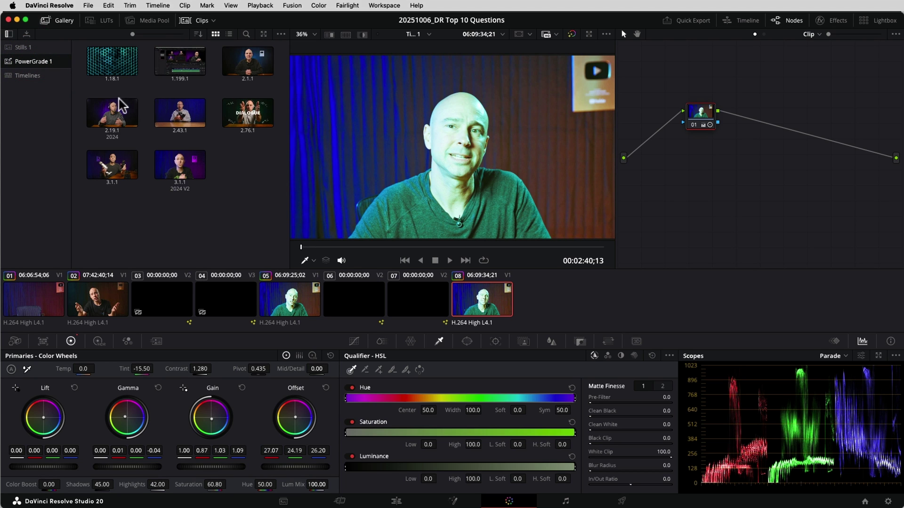
click(181, 160)
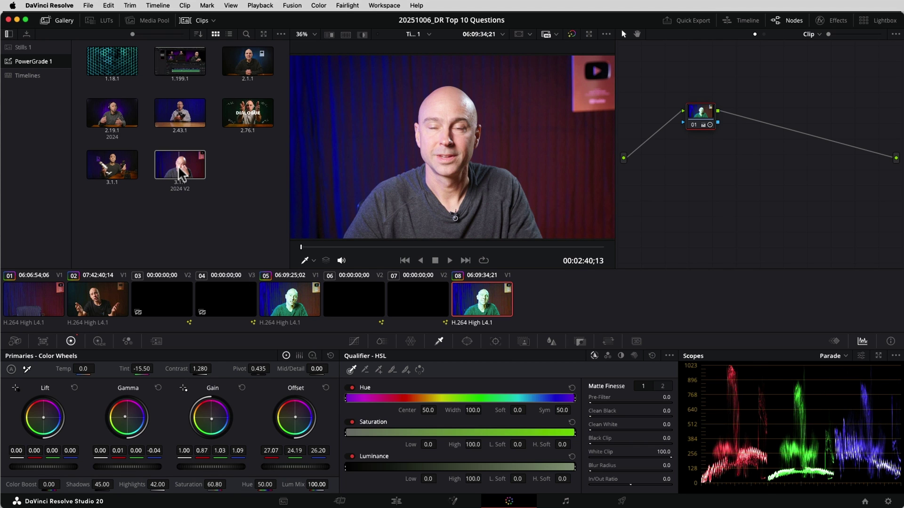
Step: Apply the 2024 V2 PowerGrade to clip 08 in its node graph
drag(177, 166, 511, 137)
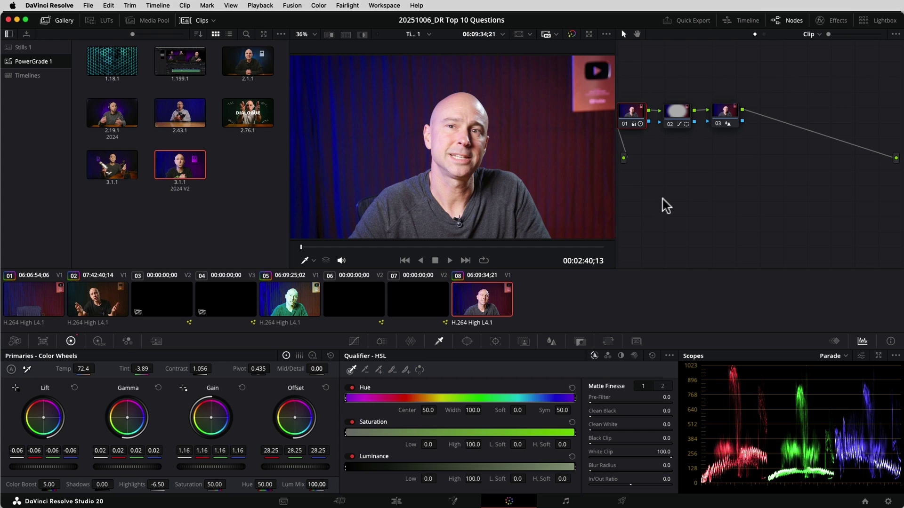
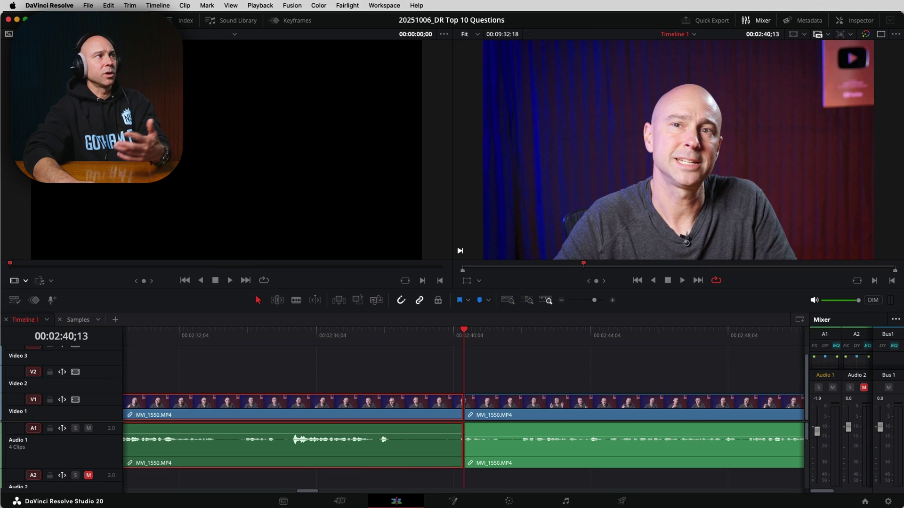
Step: Locate the MVI_1556.MP4 clip in the media pool, reveal its source file in Finder, and close the Finder window
click(29, 20)
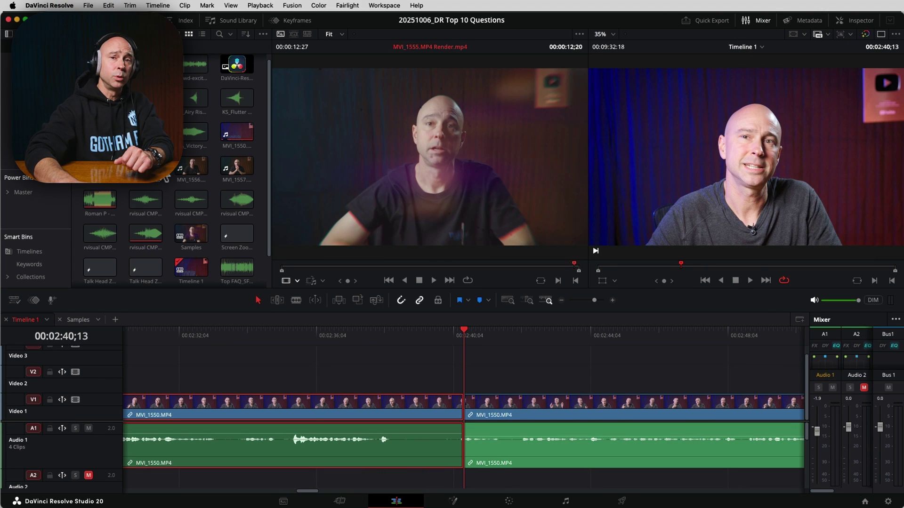
key(j)
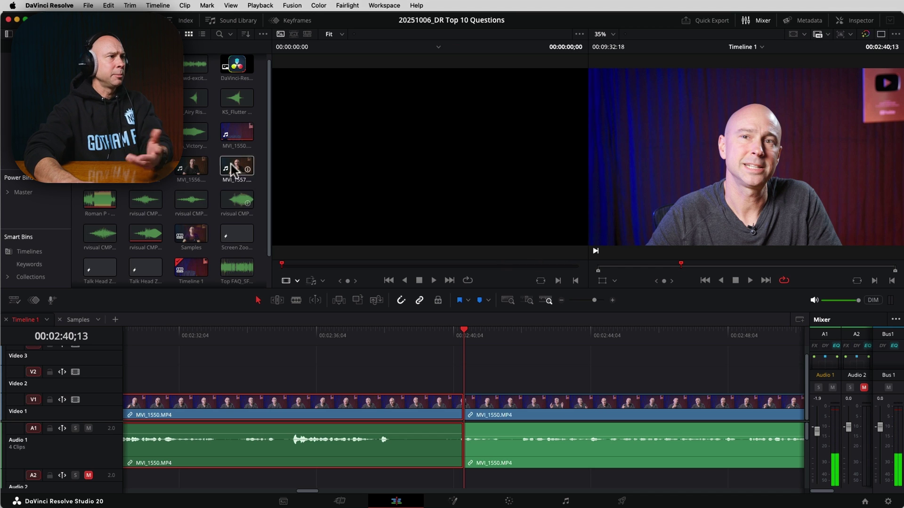
click(231, 198)
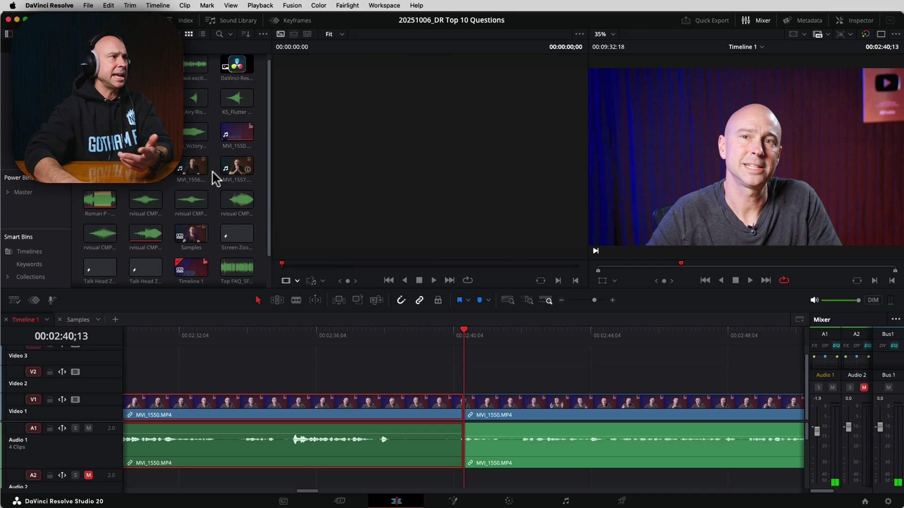
click(188, 167)
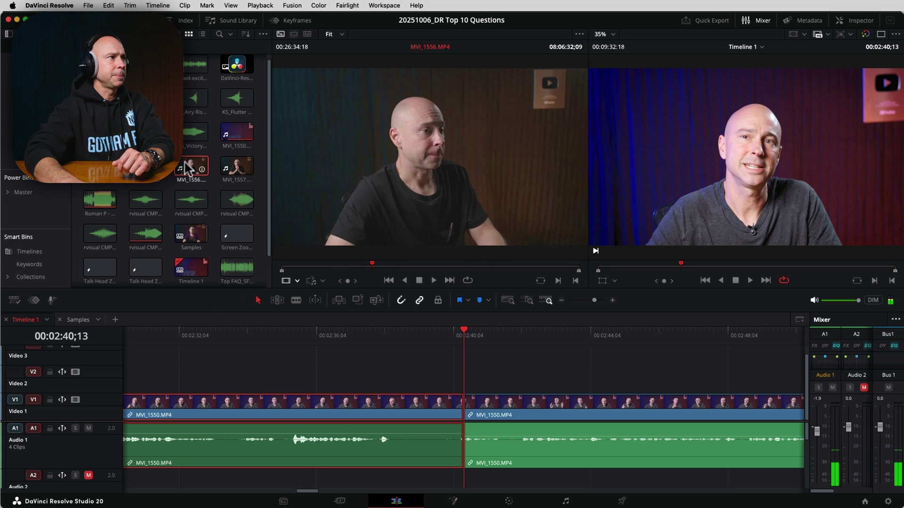
right_click(189, 167)
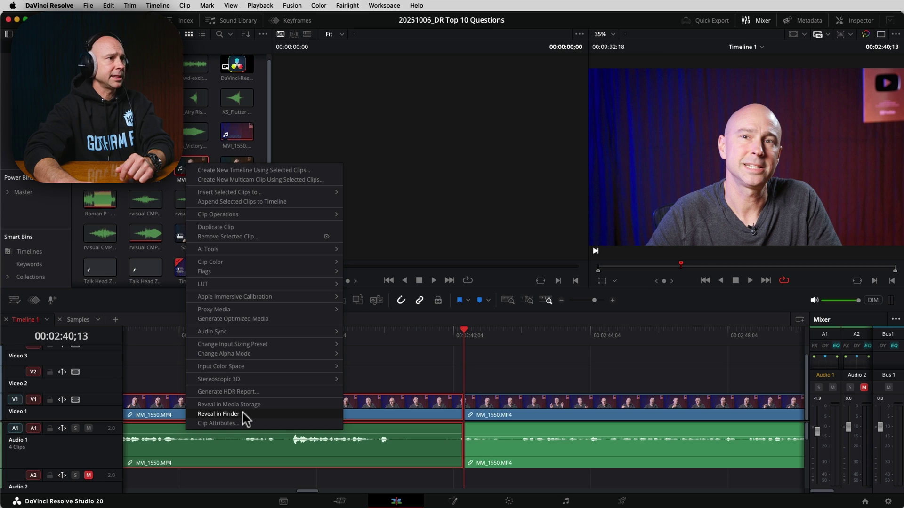
click(218, 414)
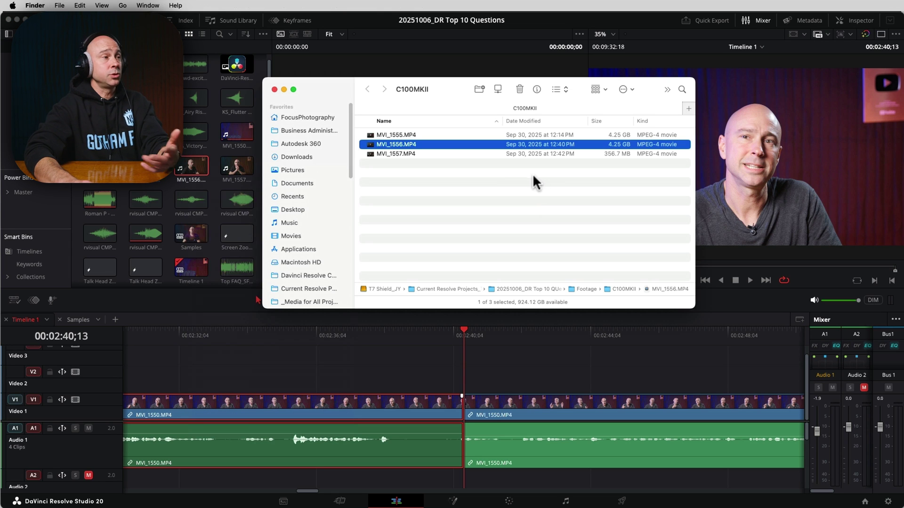
click(274, 90)
Step: Reveal the source file of the DaVinci-Resolve-Logo-Square.png image from the media pool in Finder
click(238, 68)
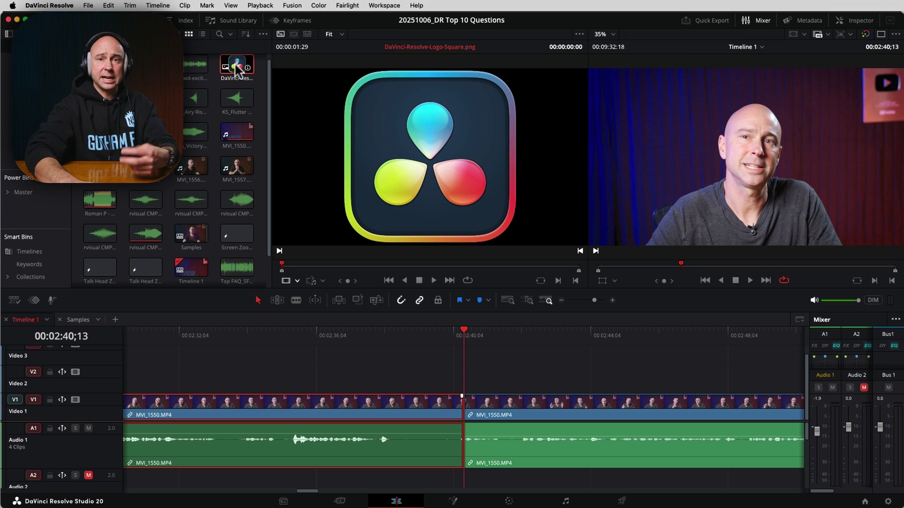
right_click(232, 68)
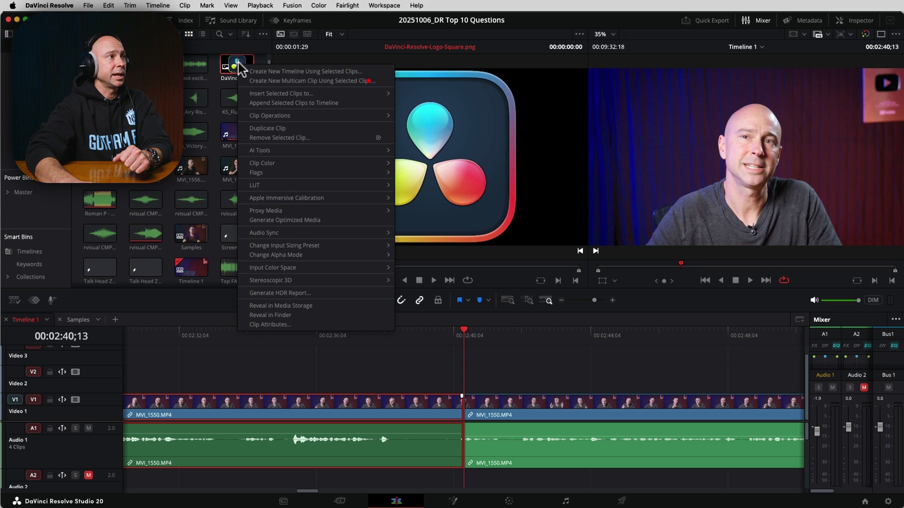
click(287, 315)
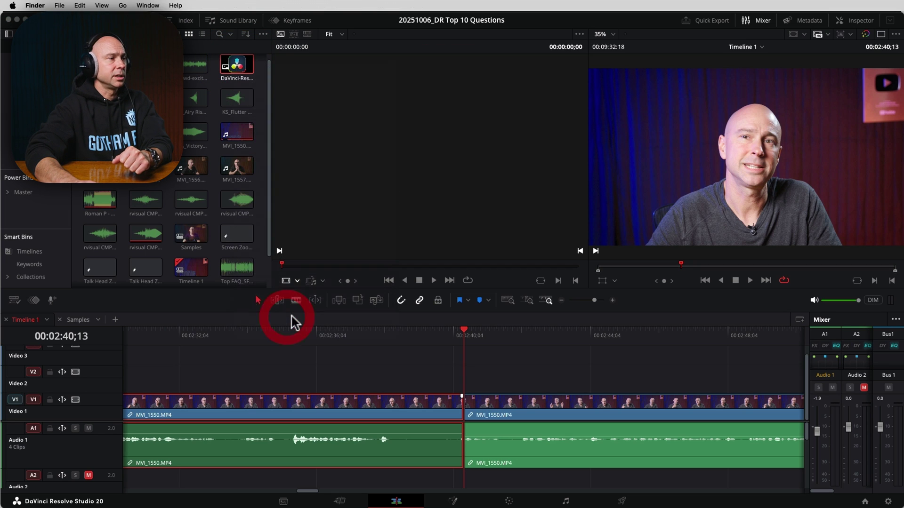
Step: Open the audio clip attributes of the MVI_1550.MP4 timeline clip and examine its source channel and format options
scroll(517, 141, down, 1)
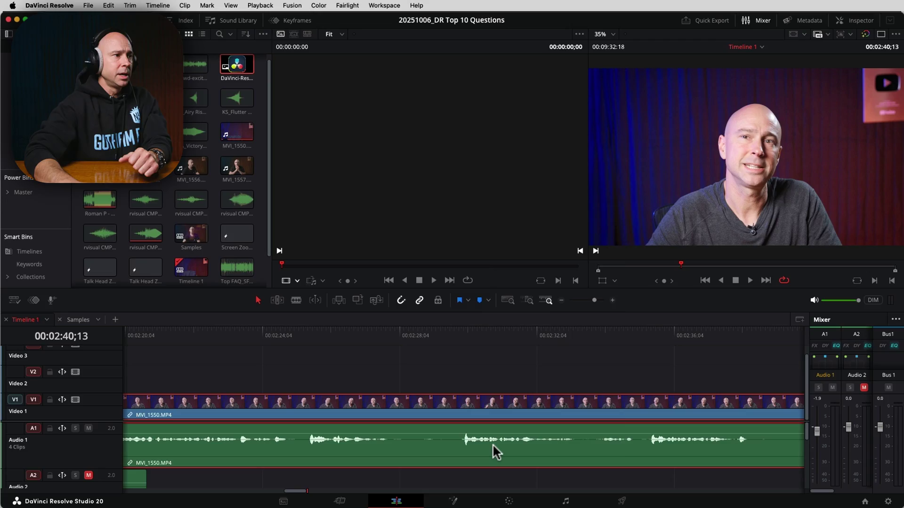
right_click(493, 443)
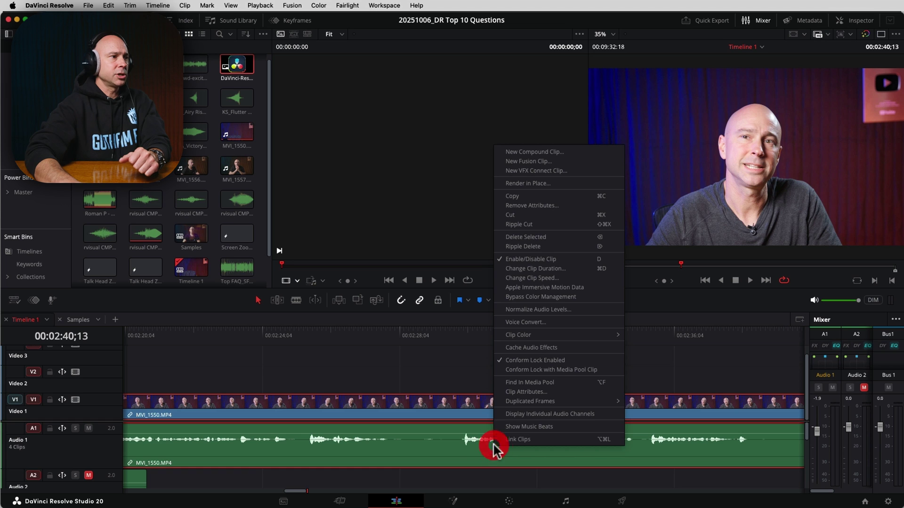
click(523, 391)
click(769, 169)
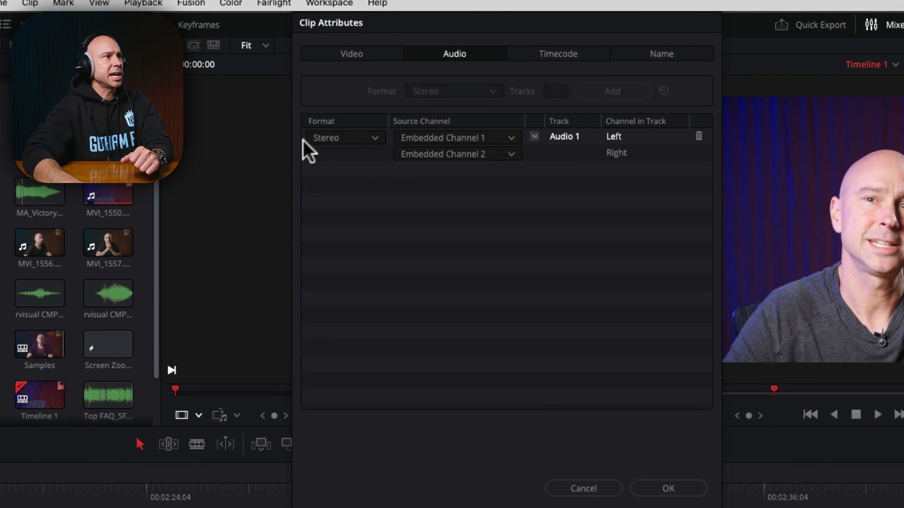
click(432, 140)
click(431, 141)
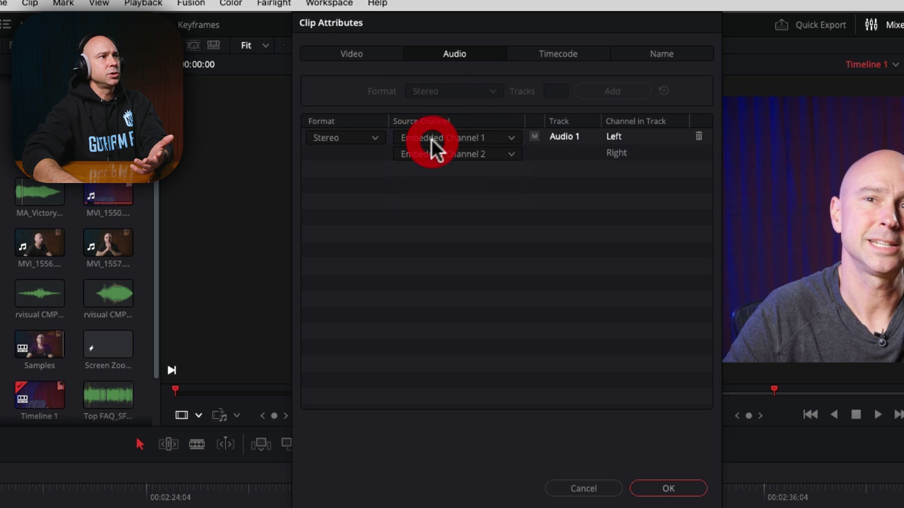
click(428, 140)
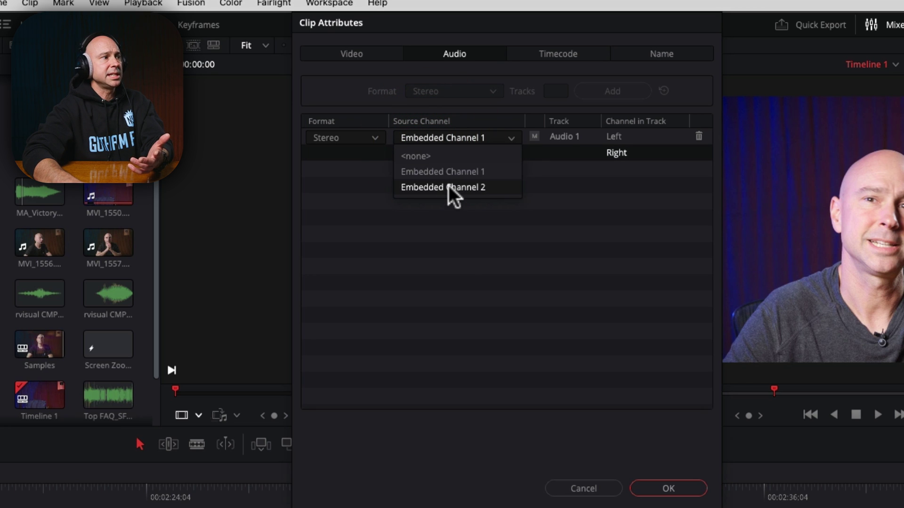
click(357, 137)
click(356, 136)
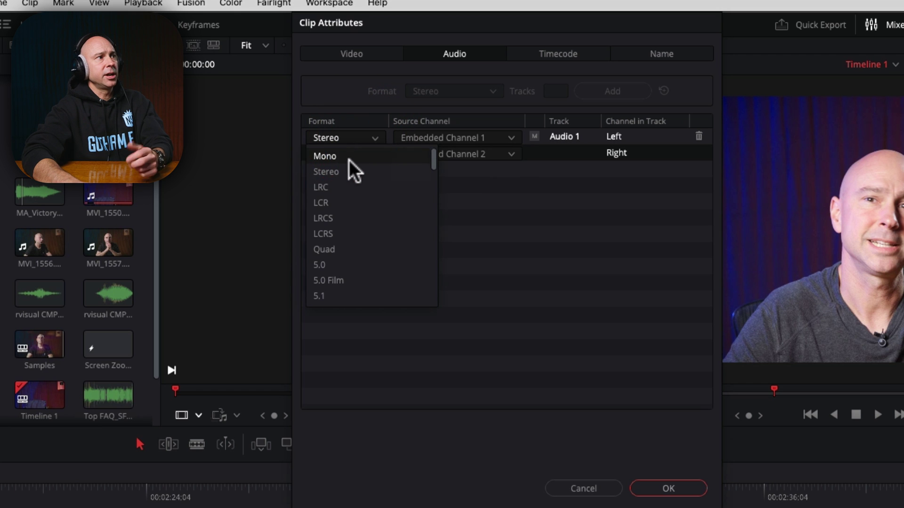
click(546, 242)
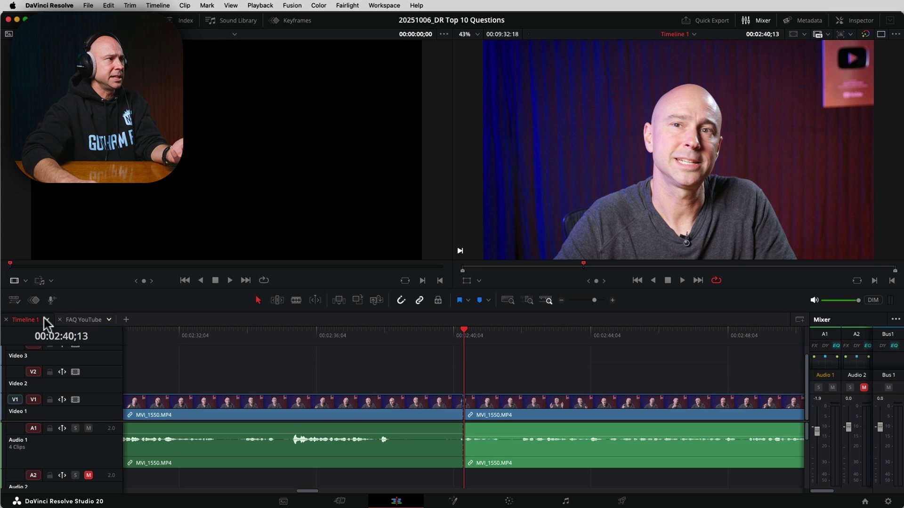
Step: Check the Display Stacked Timelines option and load the FAQ YouTube timeline into the source viewer
click(13, 301)
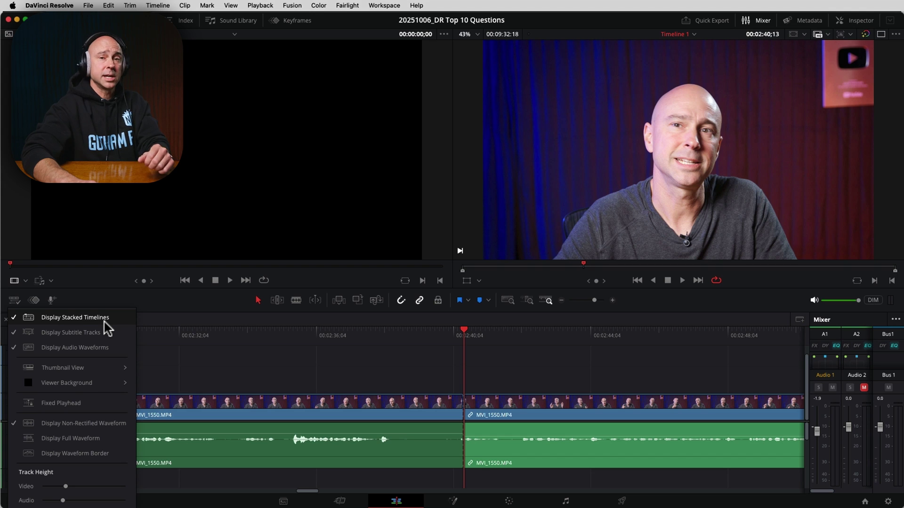
click(193, 371)
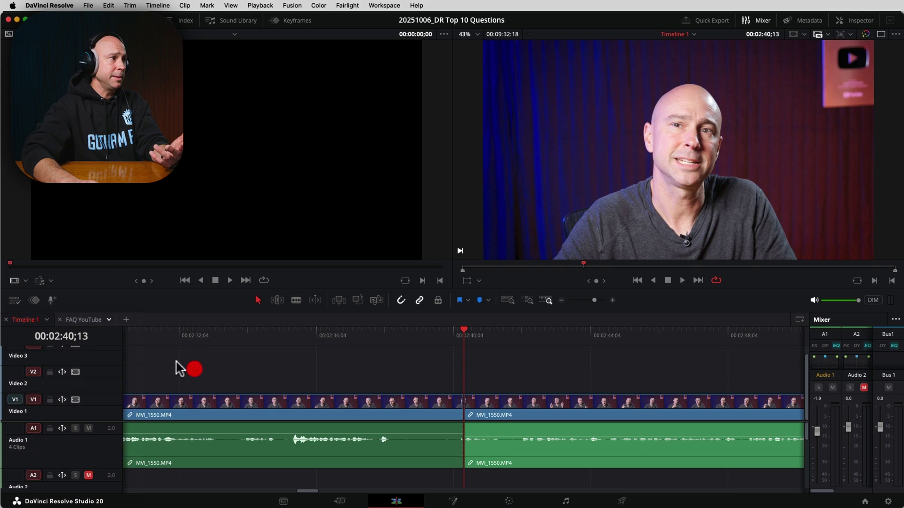
right_click(81, 321)
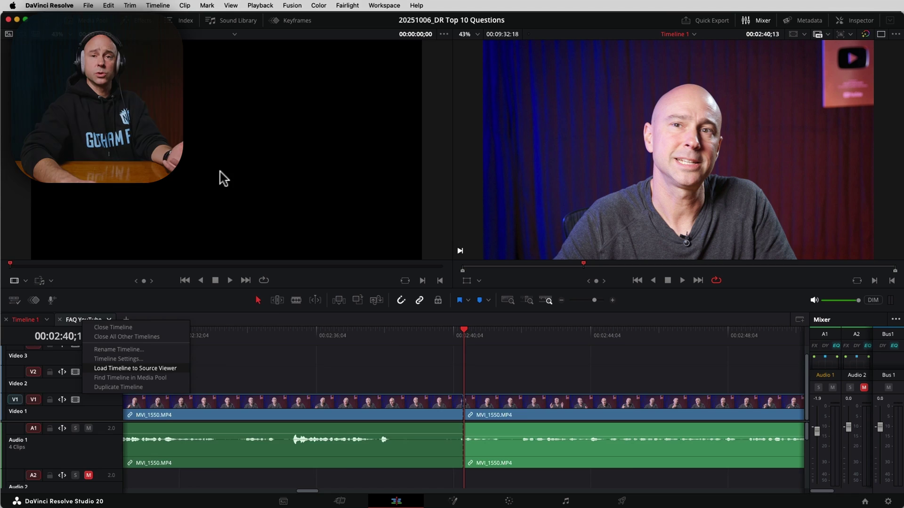
key(Return)
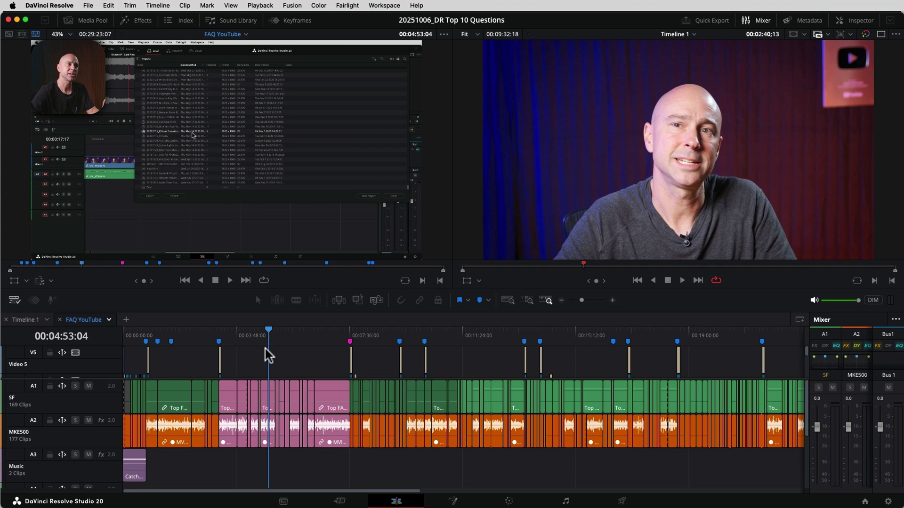
Step: Bring Timeline 1 back into the timeline area and scrub through the FAQ YouTube timeline in the source viewer
click(91, 326)
click(24, 320)
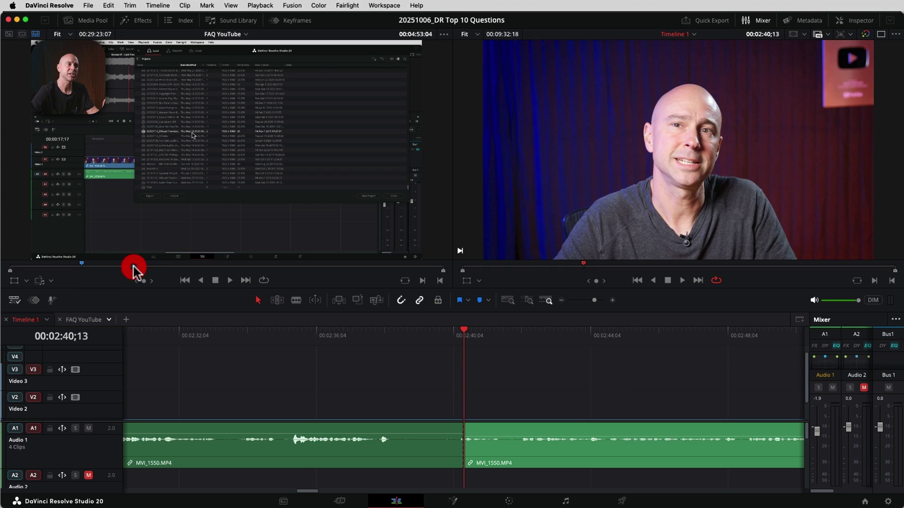
mouse_move(135, 272)
mouse_down()
mouse_move(146, 239)
mouse_move(177, 213)
mouse_up()
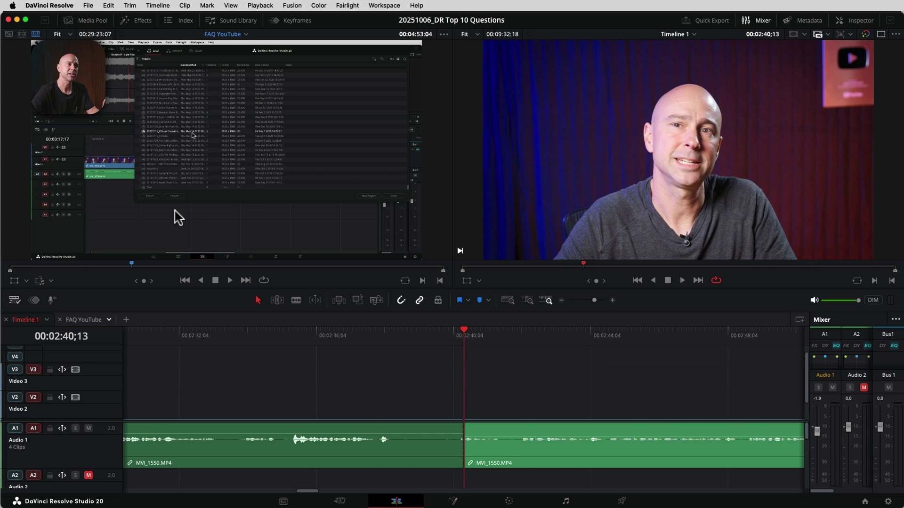
click(179, 219)
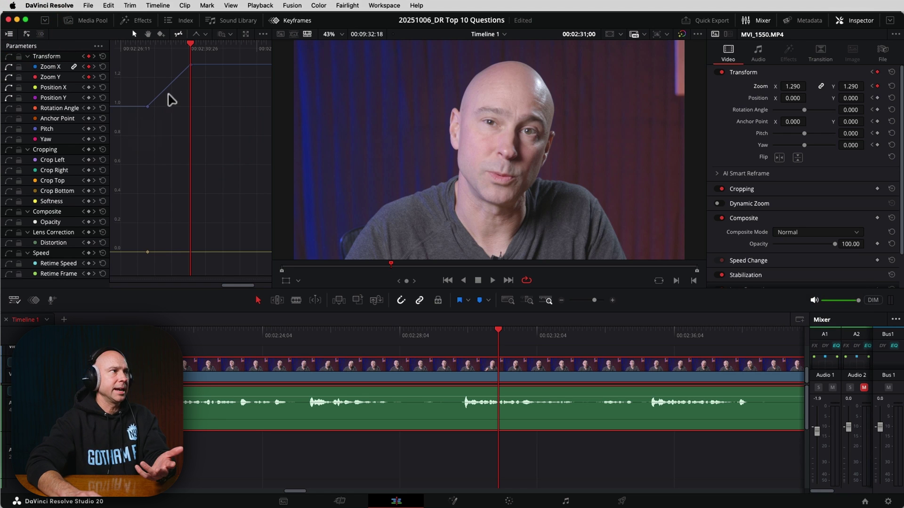
Step: Delete the first Zoom X keyframe of the MVI_1550.MP4 clip from its keyframe curve
click(148, 107)
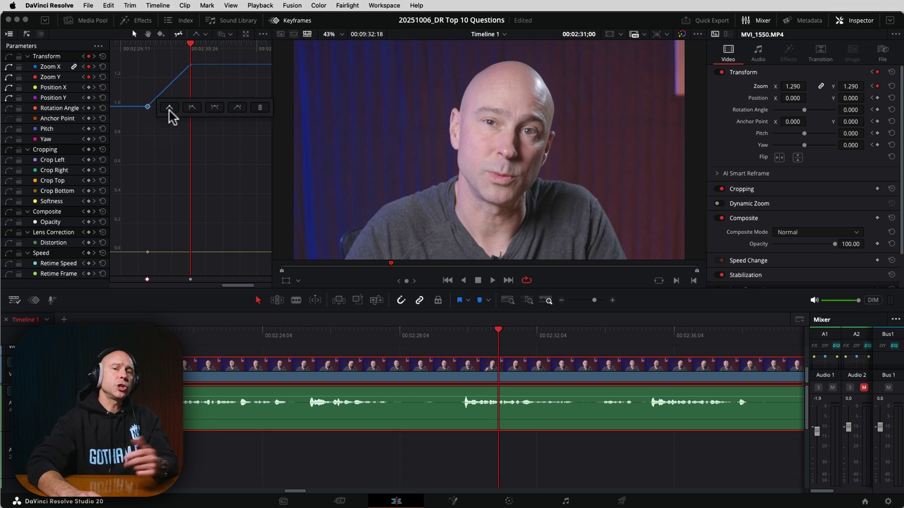
click(260, 108)
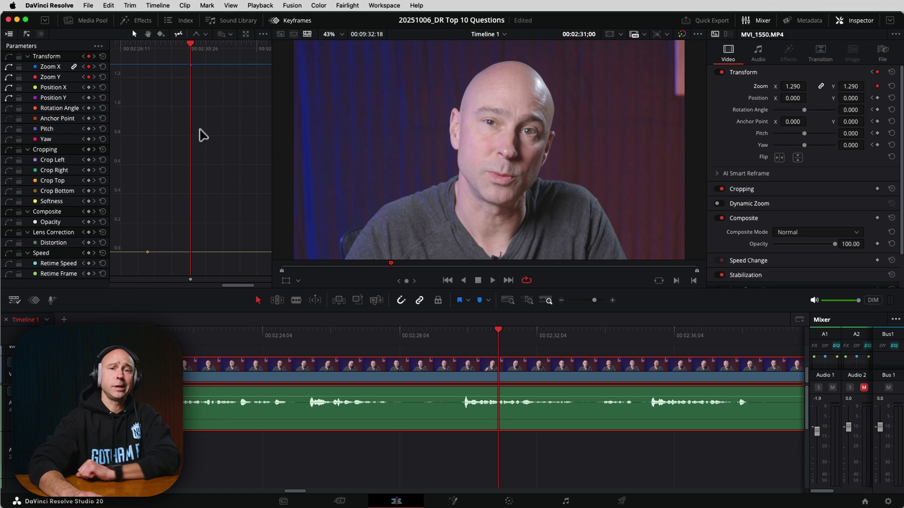